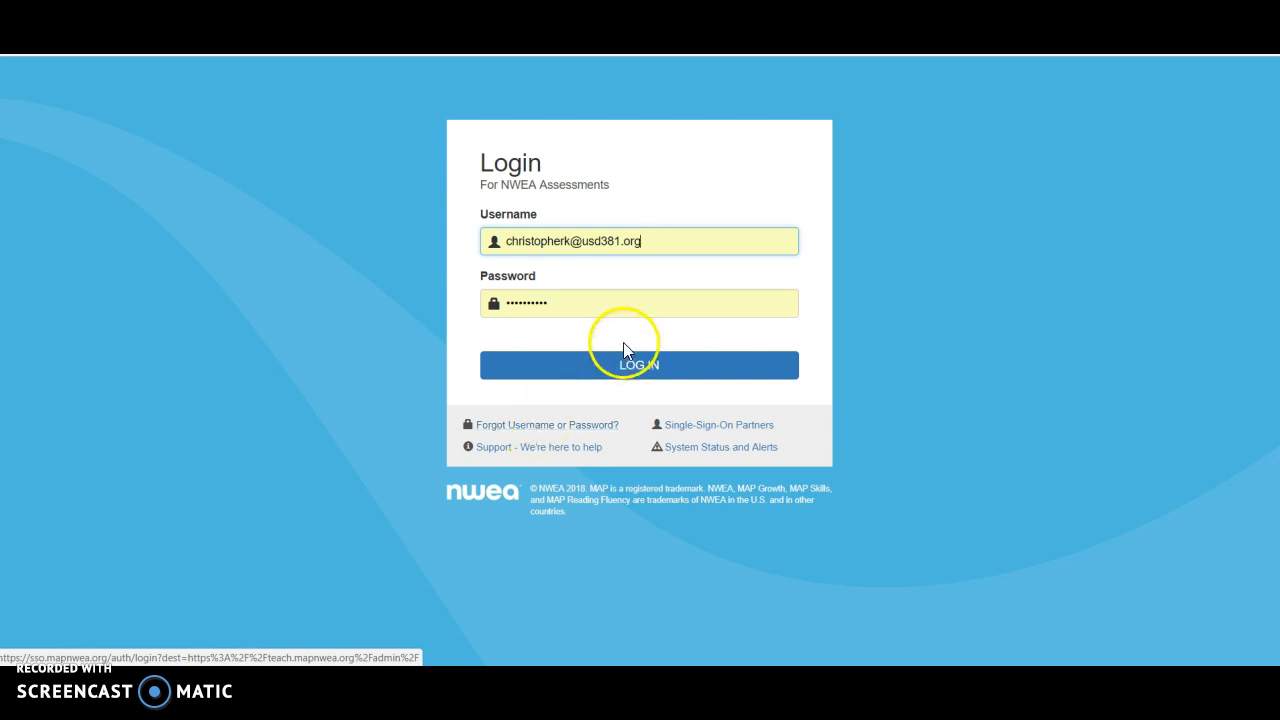
Log in with the prefilled account and open the student search for a new testing session
left_click(632, 366)
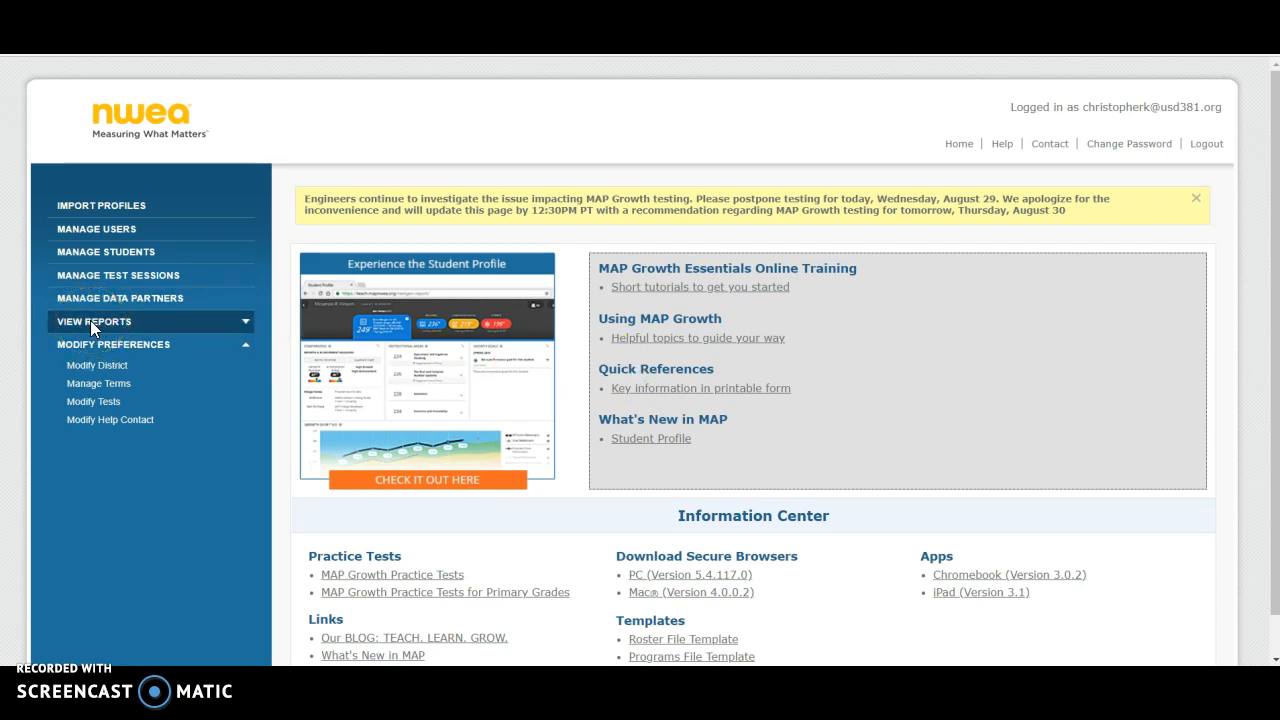
left_click(142, 270)
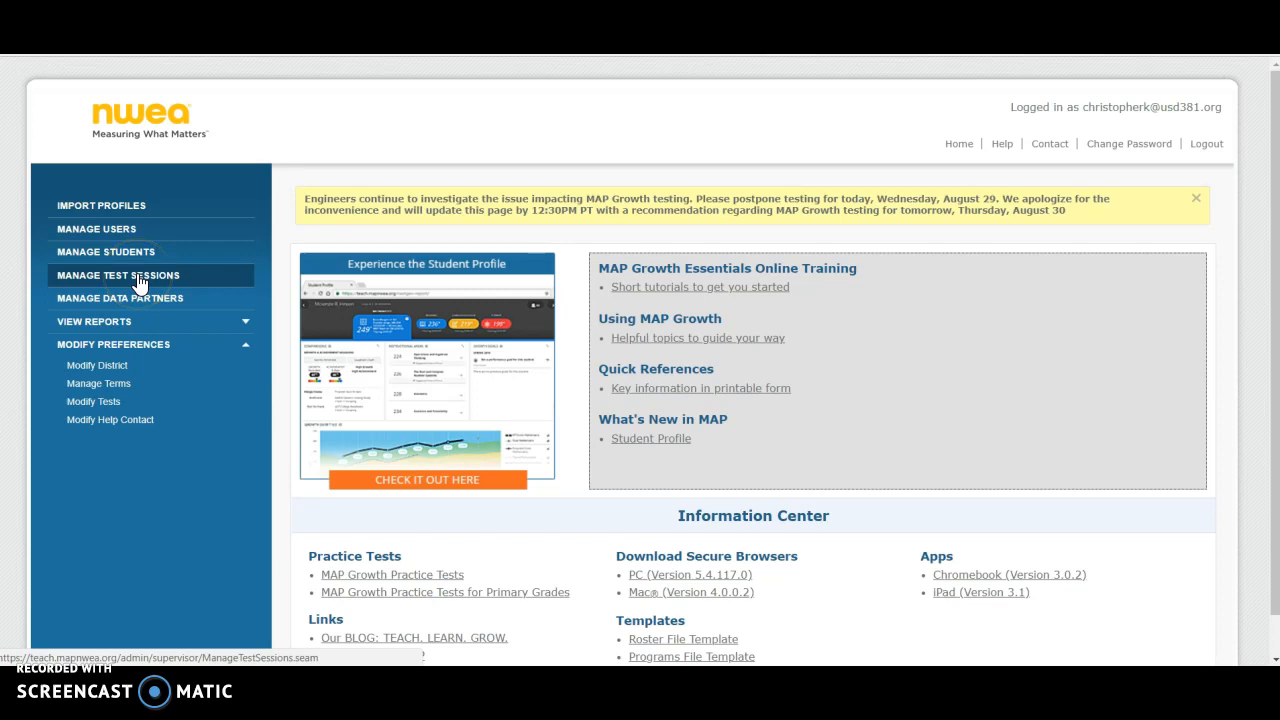
left_click(118, 278)
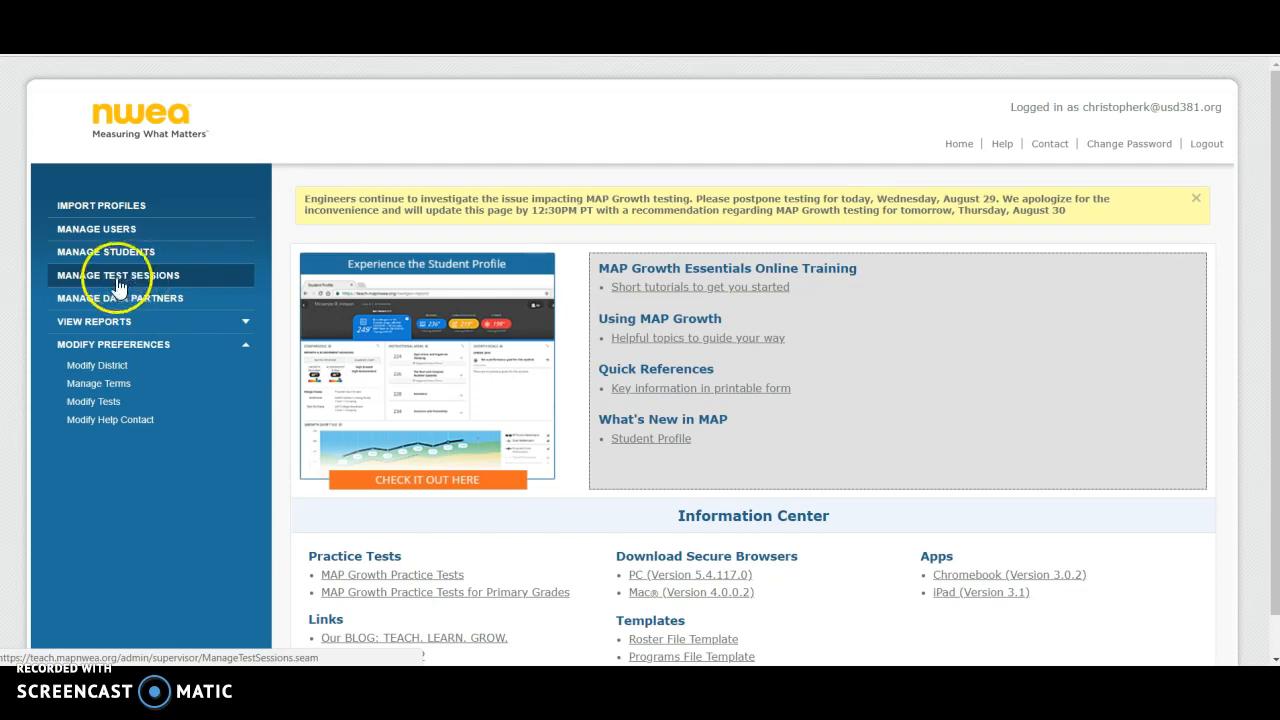
left_click(105, 278)
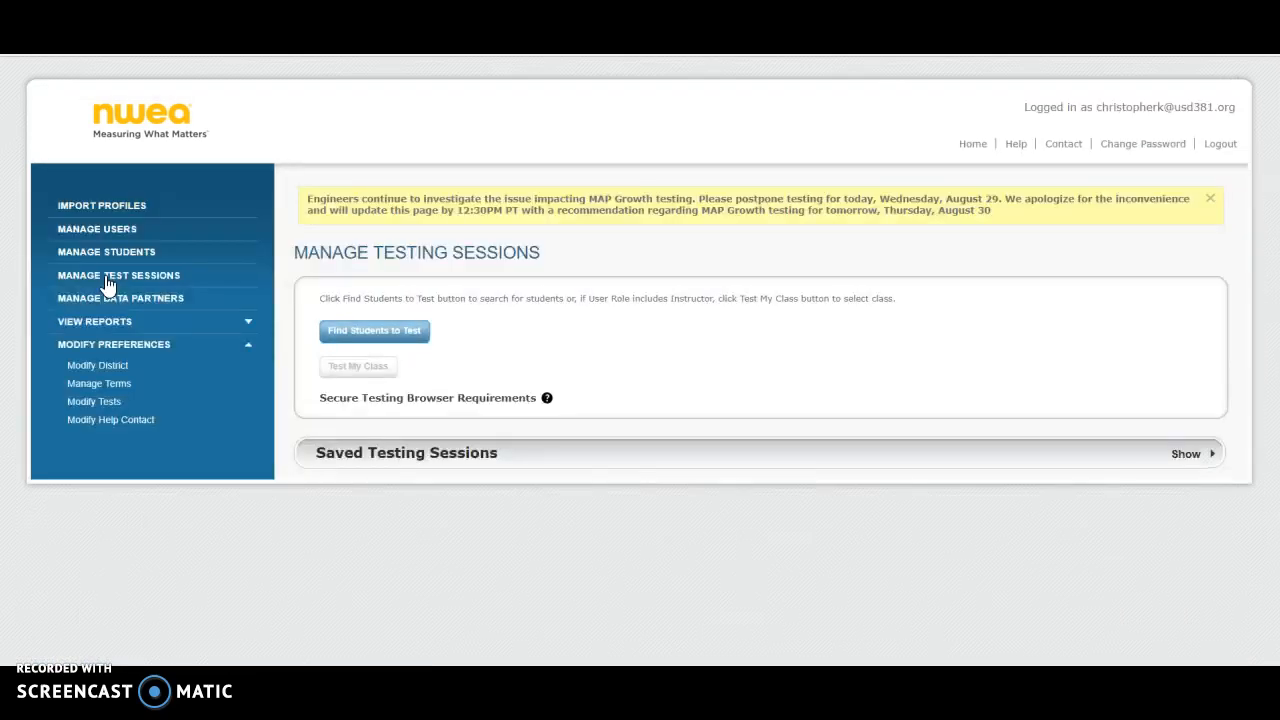
left_click(354, 338)
scroll(448, 406, "down", 1)
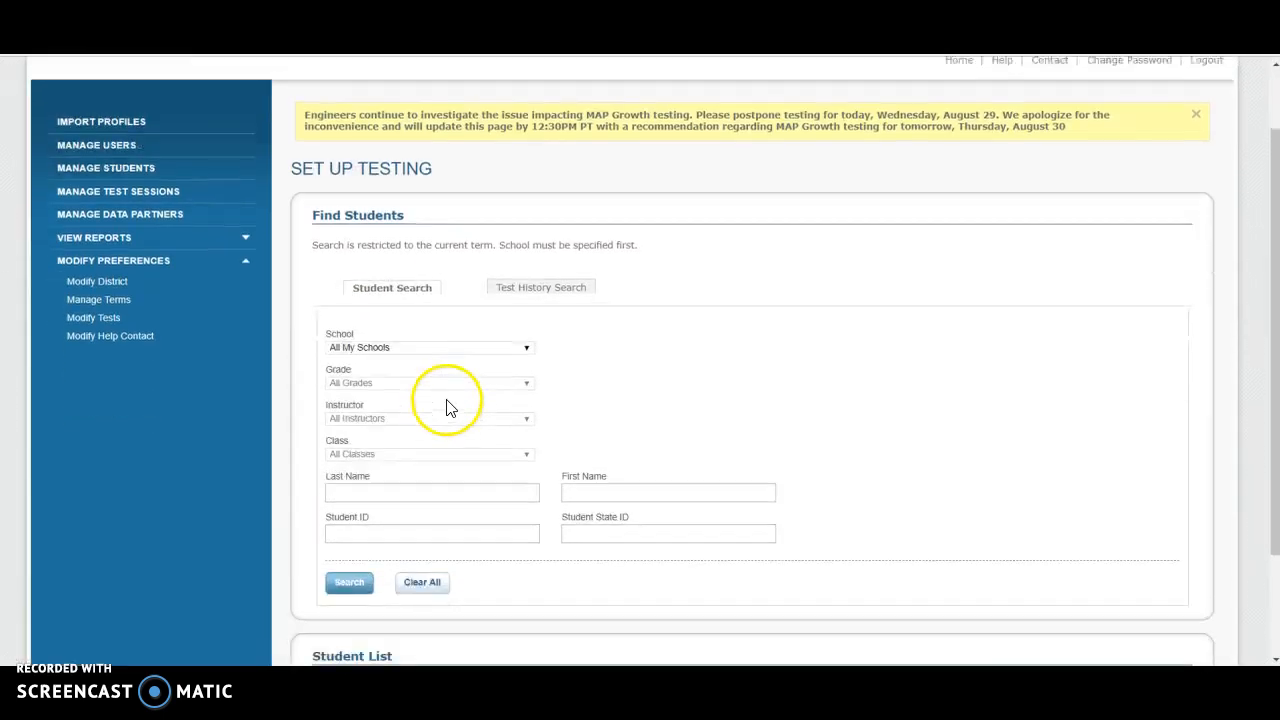
Limit the student search to Spearville Jr/Sr High School and grade 6
left_click(526, 346)
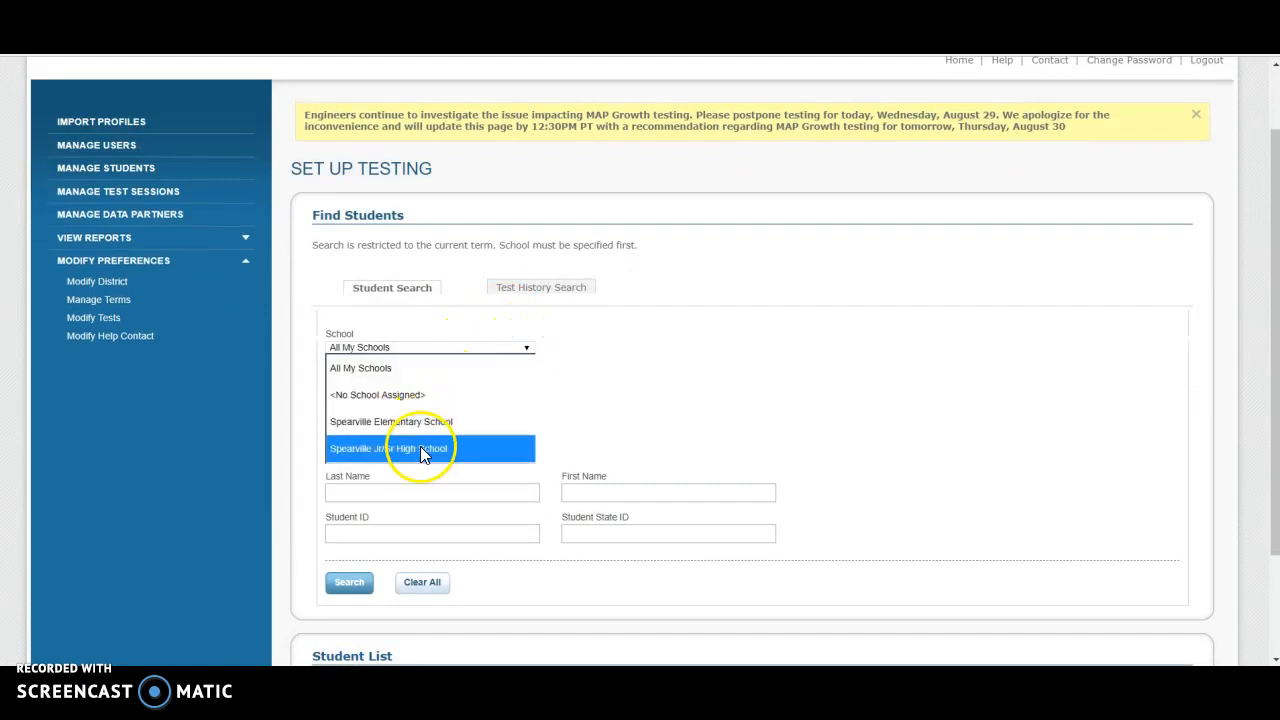
left_click(419, 447)
left_click(525, 384)
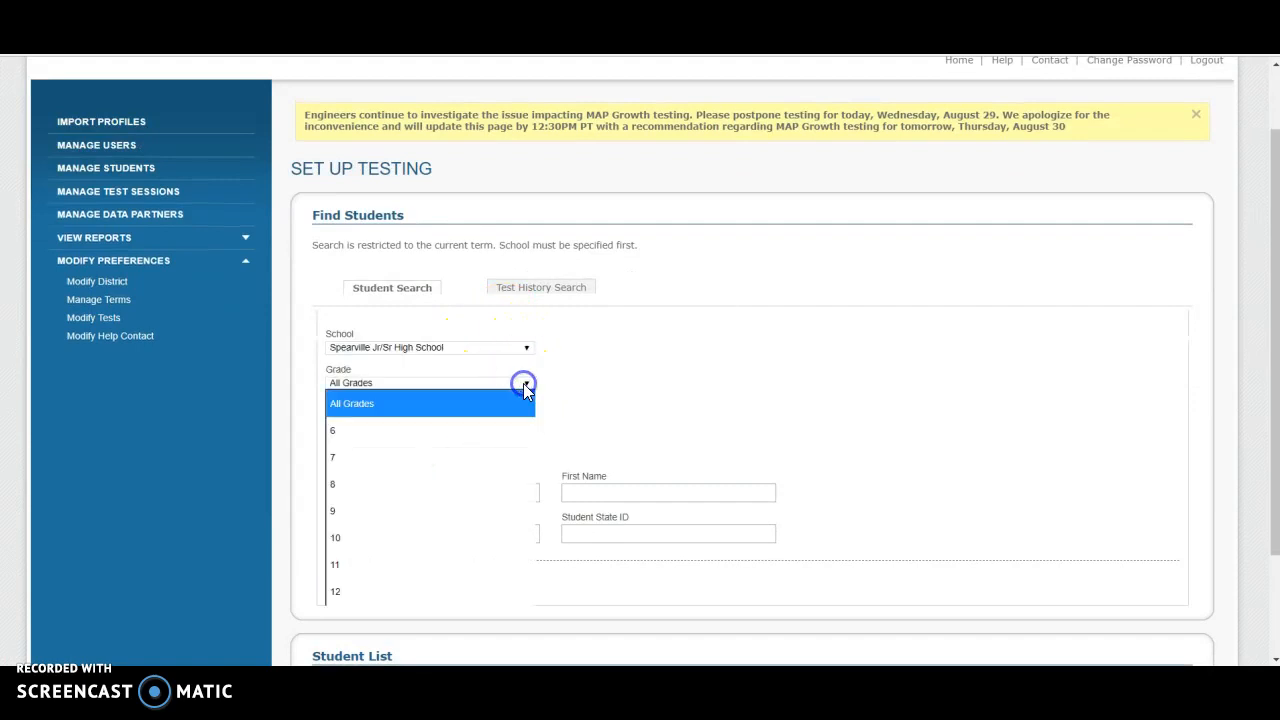
left_click(372, 435)
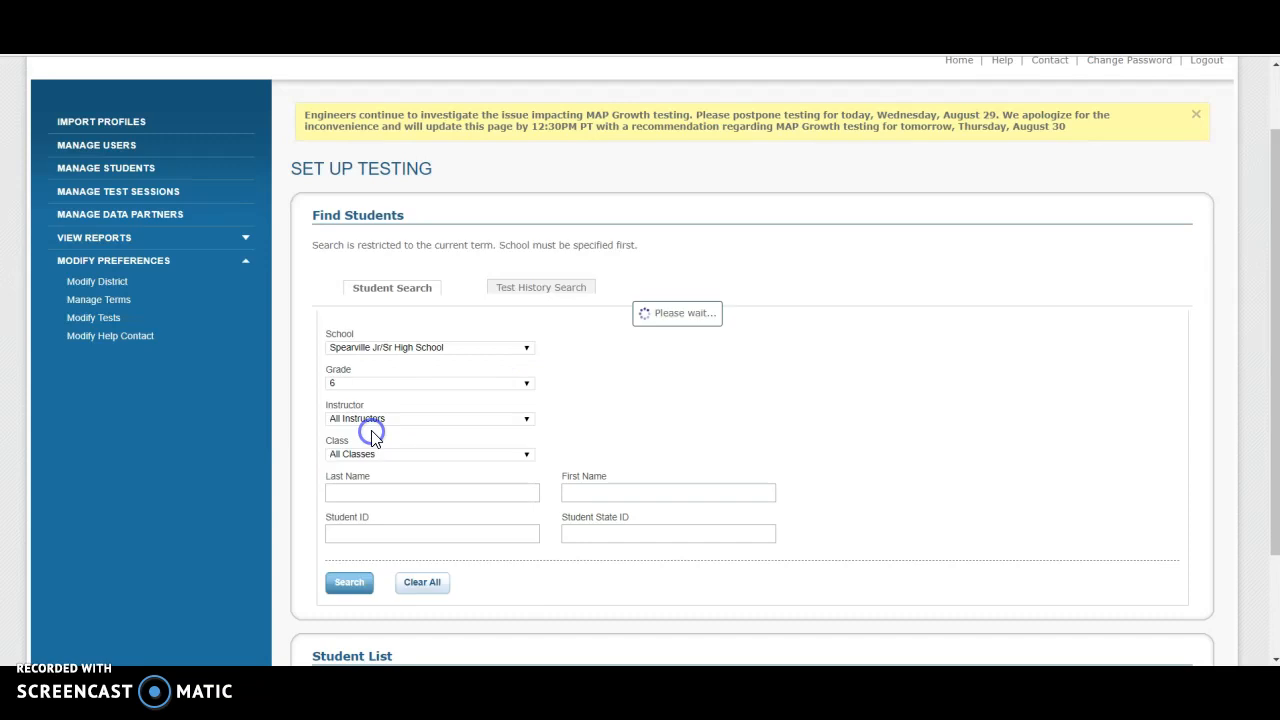
Narrow the search to the first listed instructor and their 6th Grade Science (S5) class, and run it
left_click(434, 420)
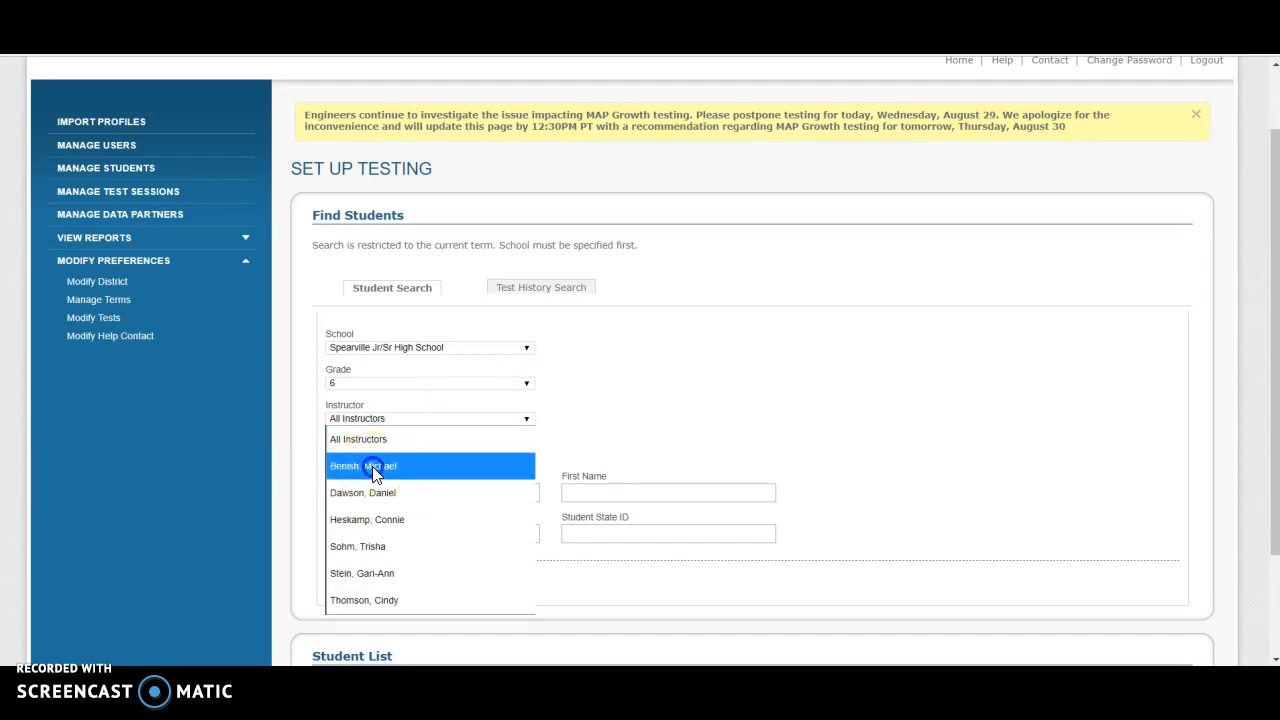
left_click(372, 466)
left_click(405, 455)
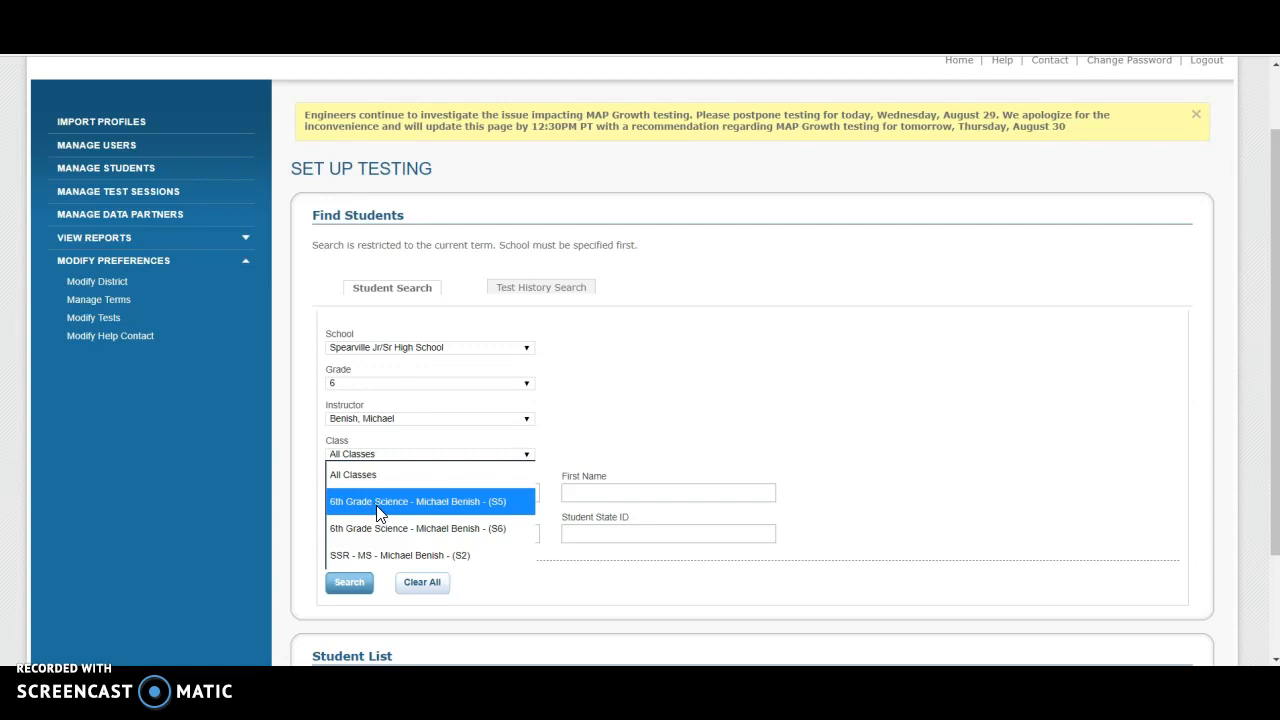
left_click(387, 563)
left_click(393, 502)
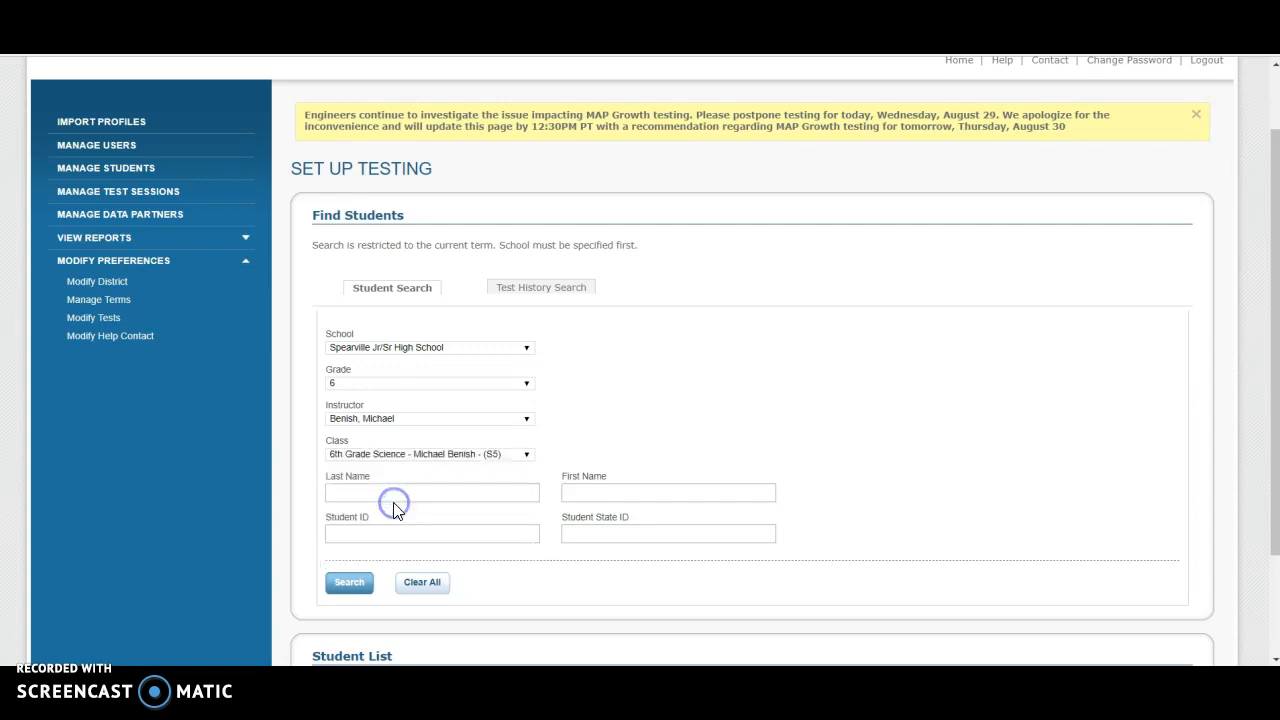
left_click(343, 592)
left_click(349, 583)
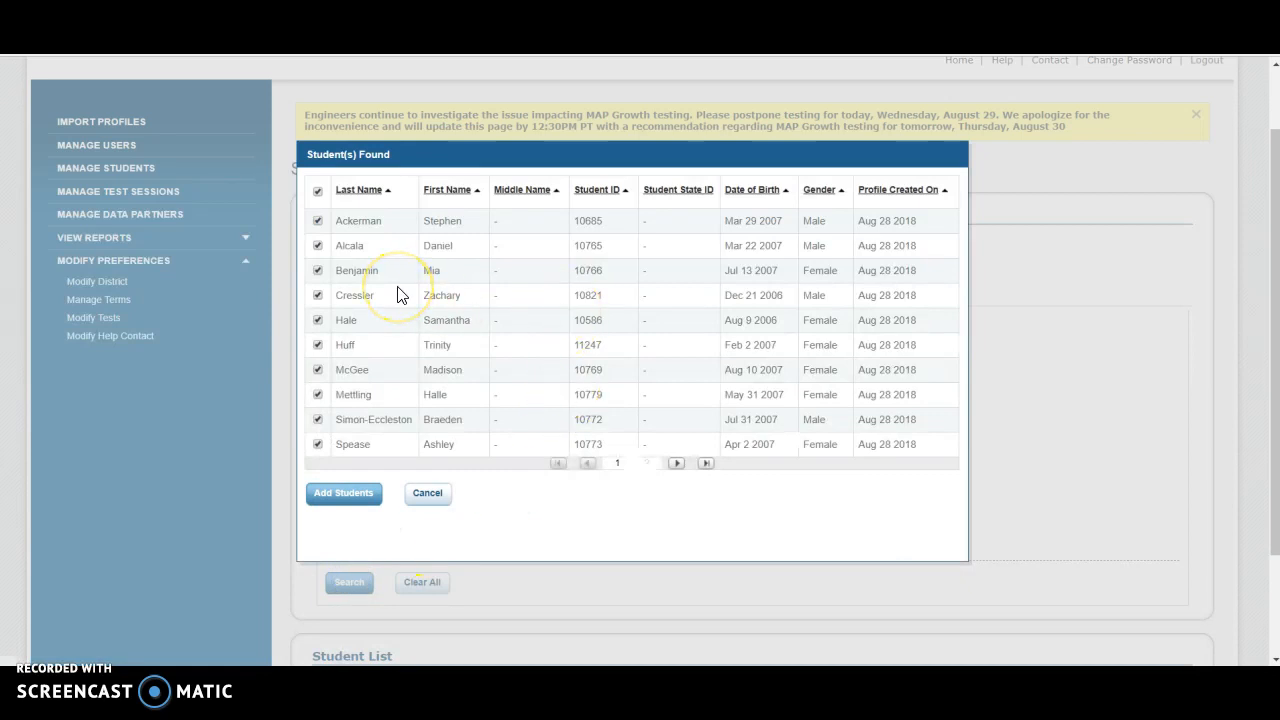
Check both pages of found students and add all of them to the session's student list
scroll(380, 293, "down", 3)
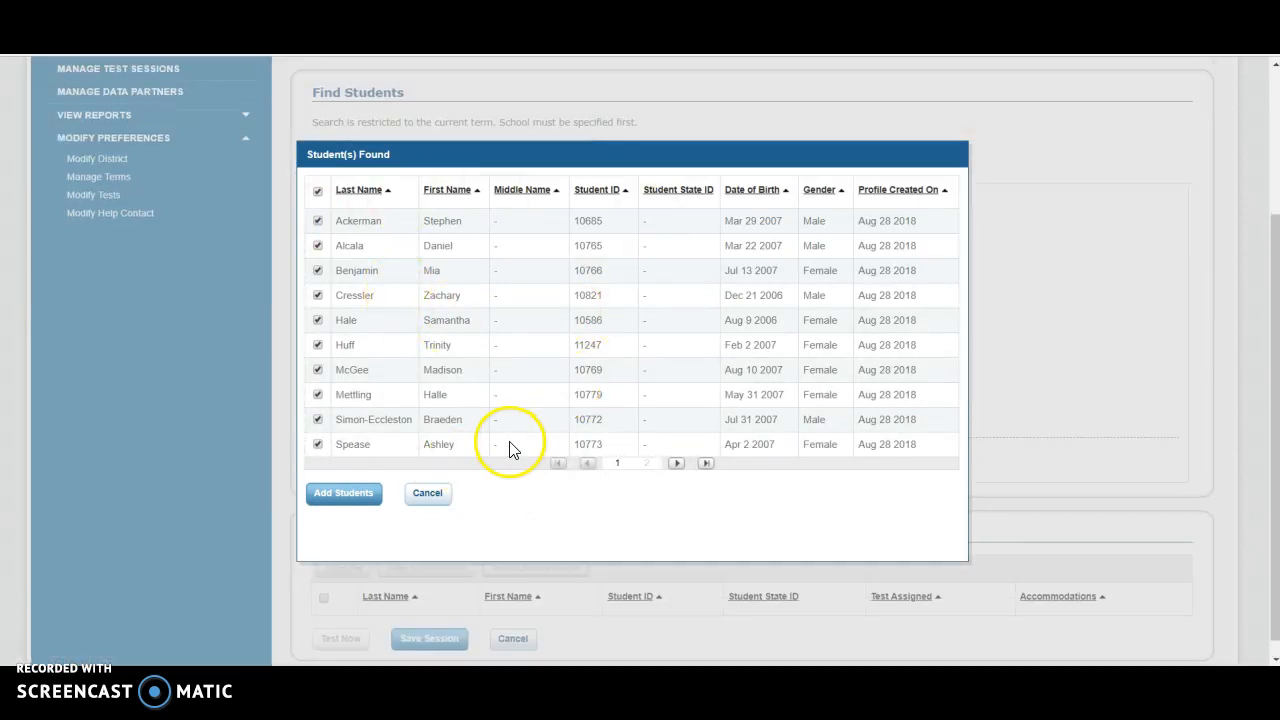
scroll(510, 450, "up", 3)
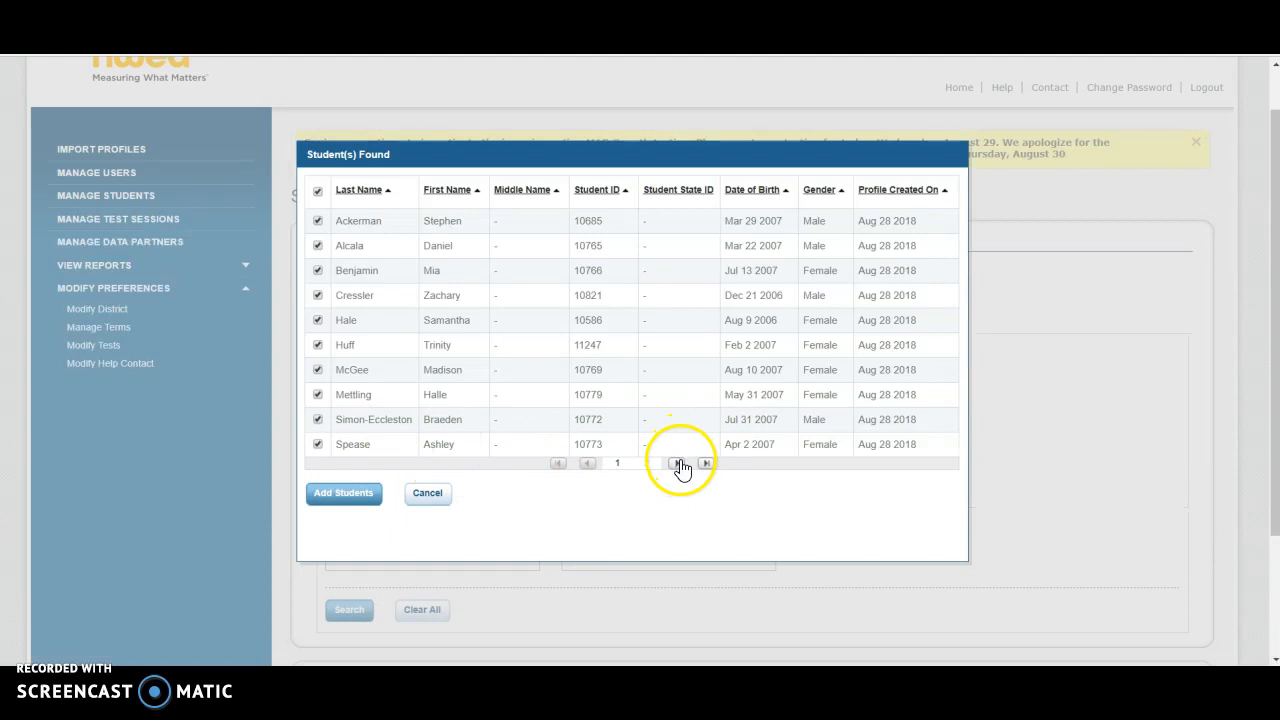
left_click(677, 466)
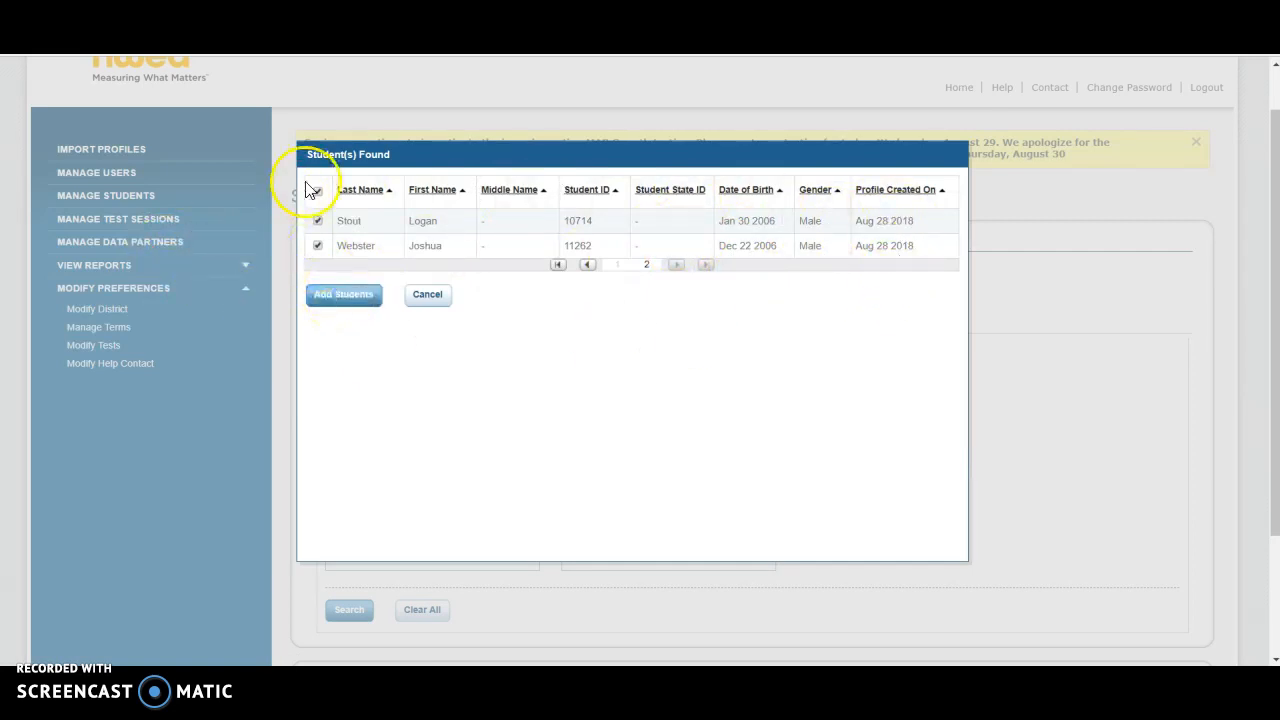
left_click(588, 268)
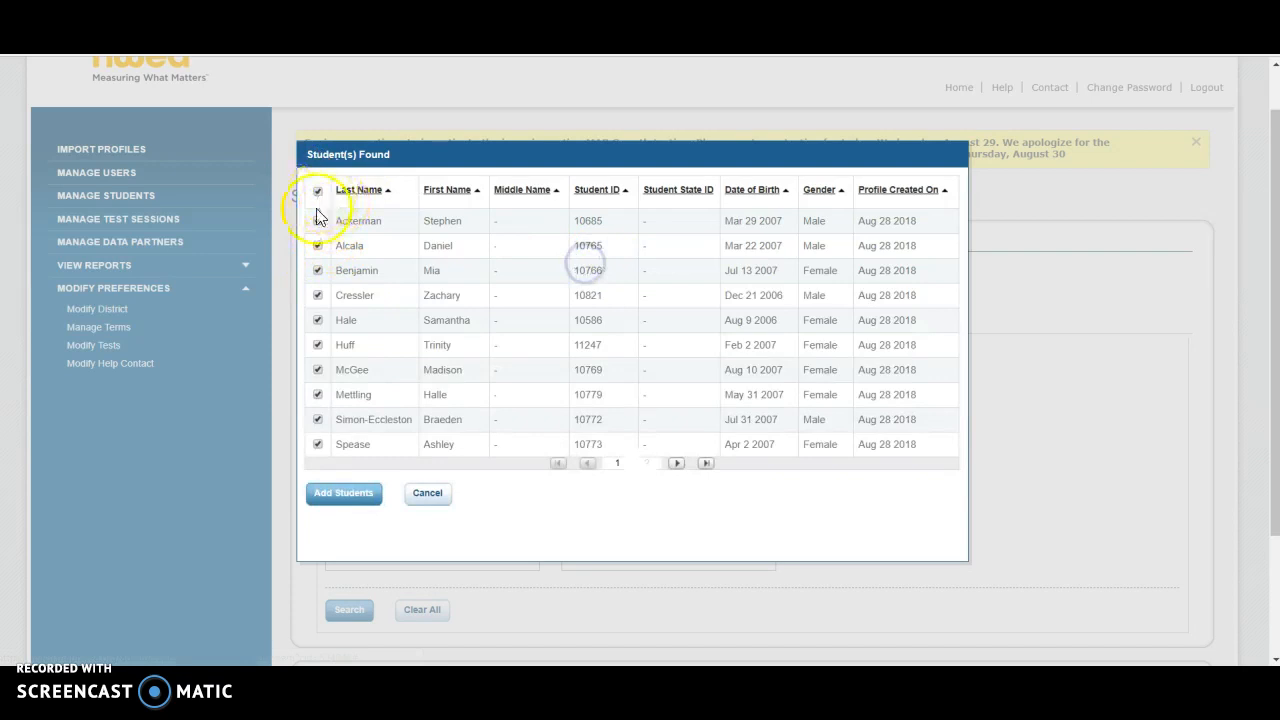
left_click(345, 493)
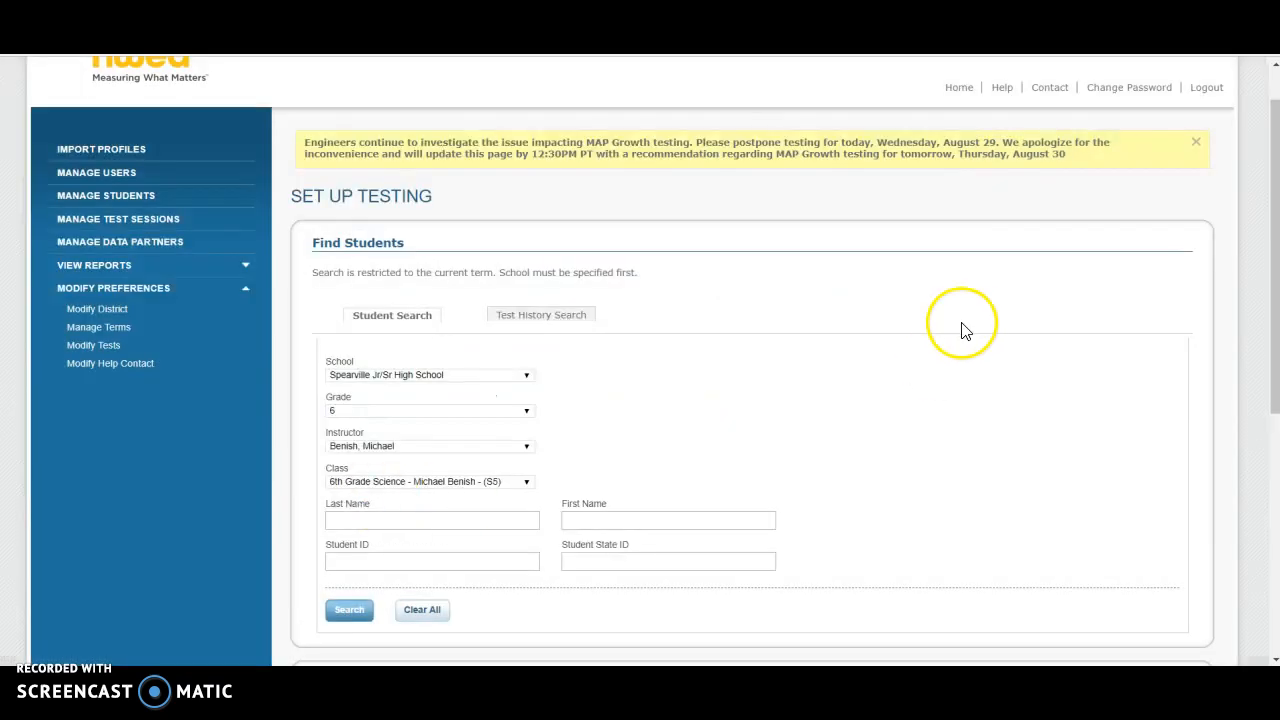
Start testing right away with the listed students and look over the session details and student statuses
scroll(788, 300, "down", 5)
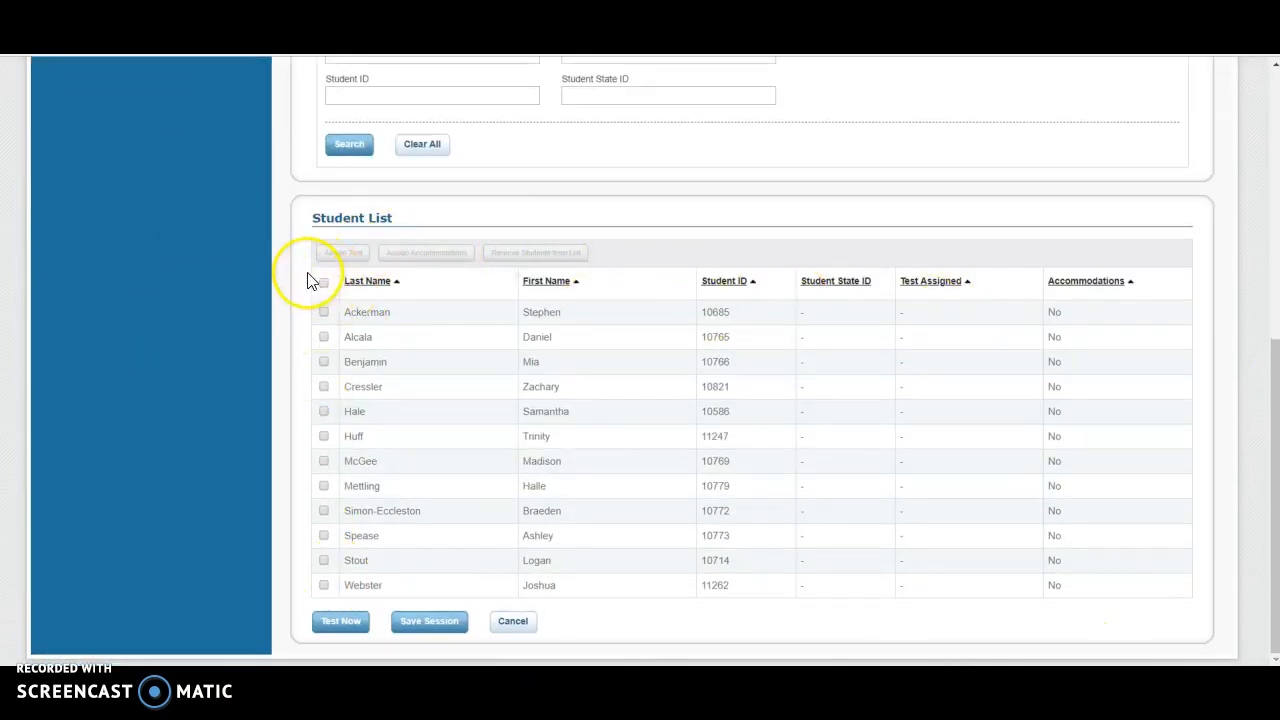
left_click(339, 624)
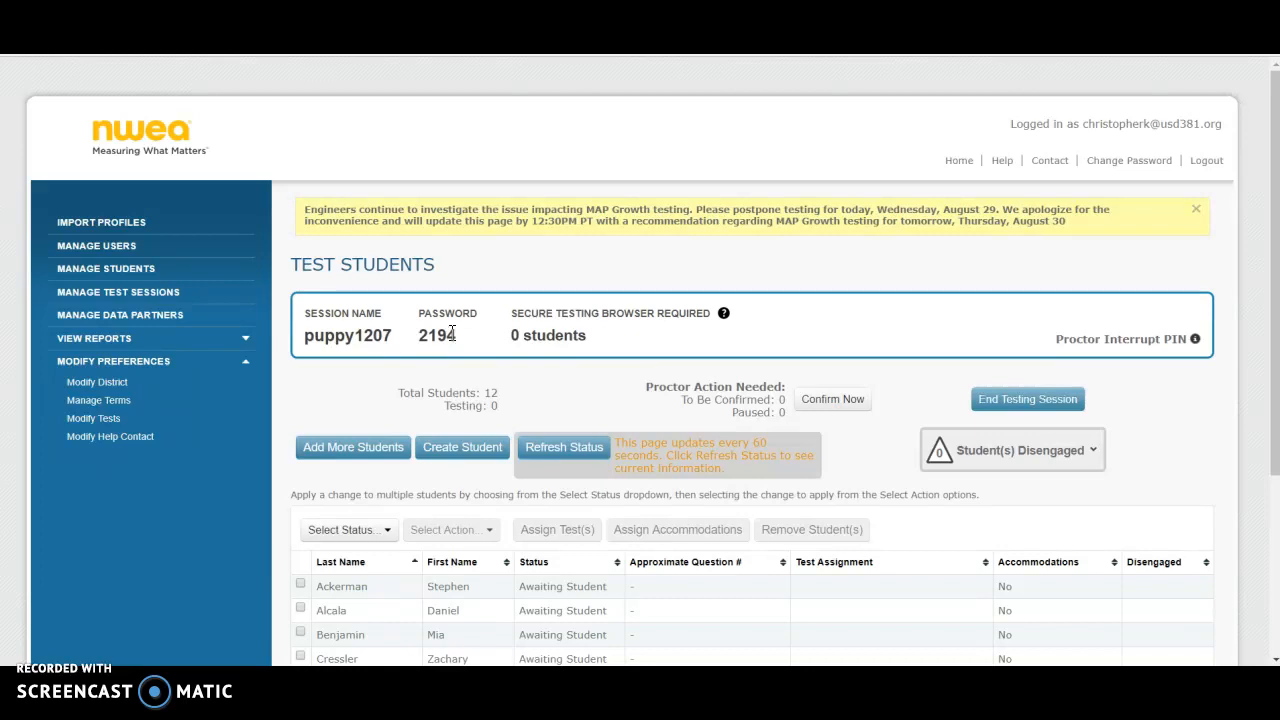
scroll(452, 333, "down", 2)
scroll(451, 340, "down", 1)
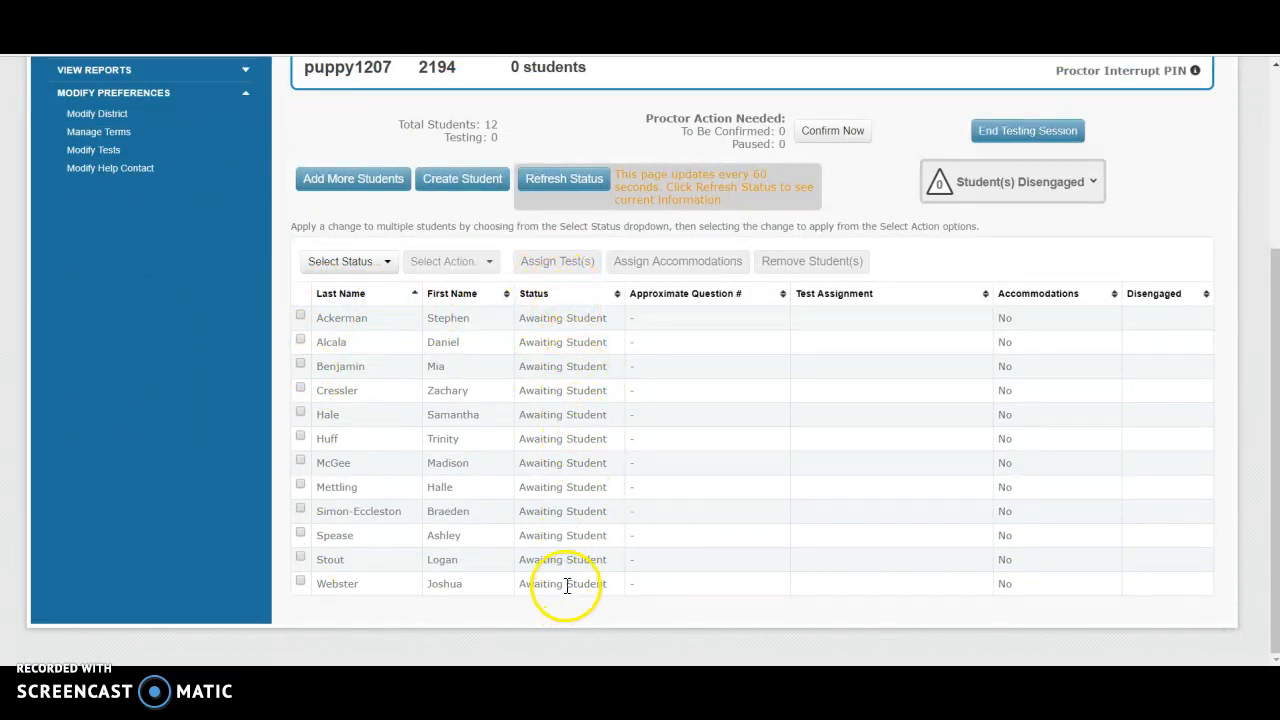
scroll(566, 286, "up", 2)
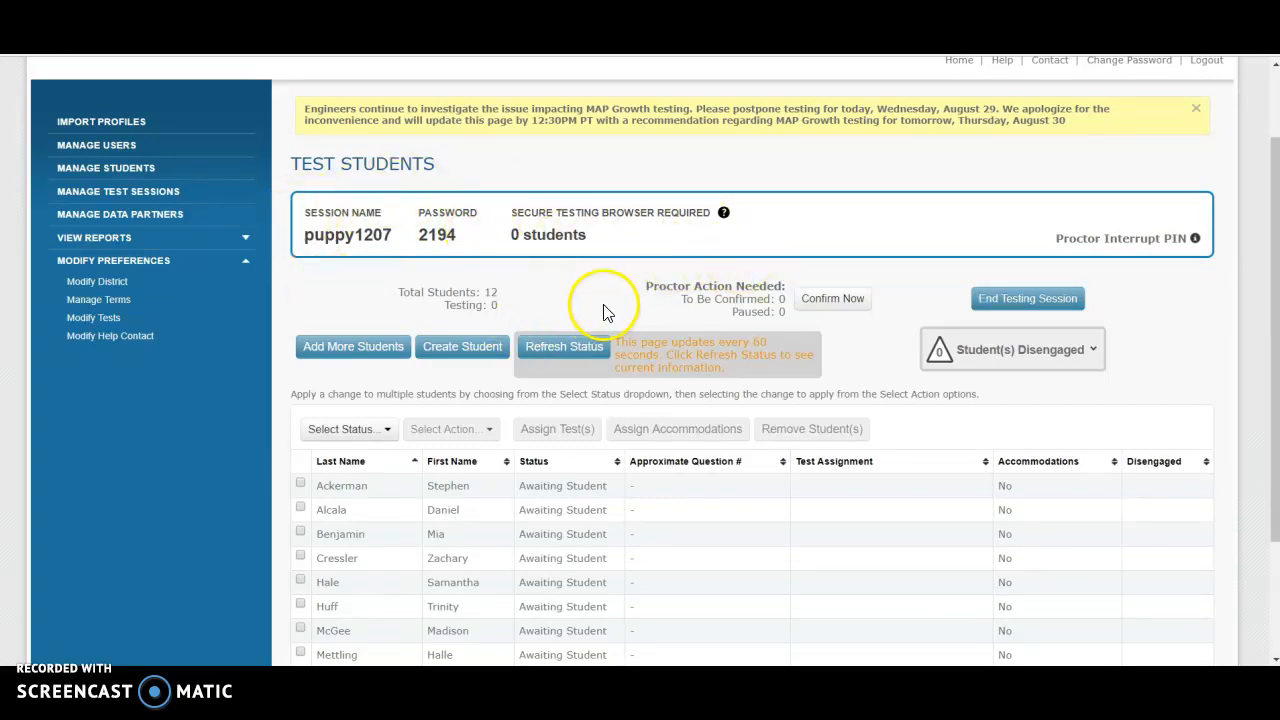
scroll(600, 310, "down", 2)
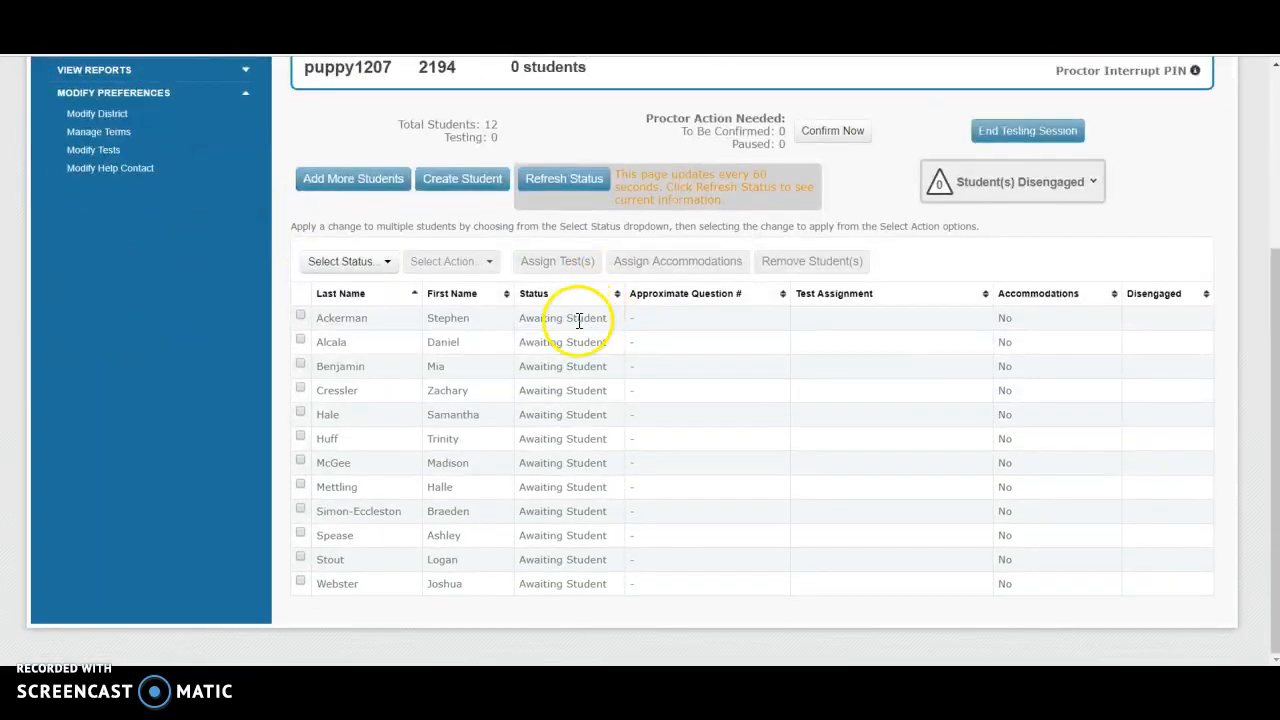
Try to select the students with the To Be Confirmed status and choose a group action for them
left_click(384, 264)
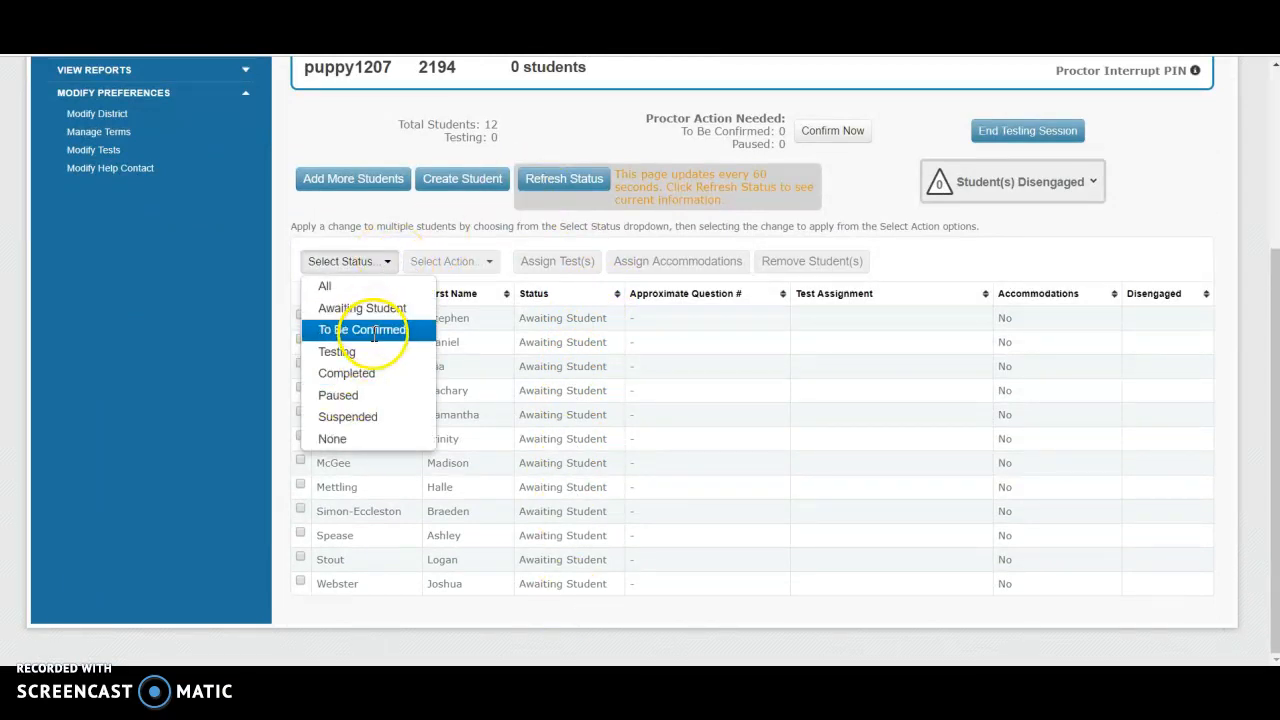
left_click(373, 335)
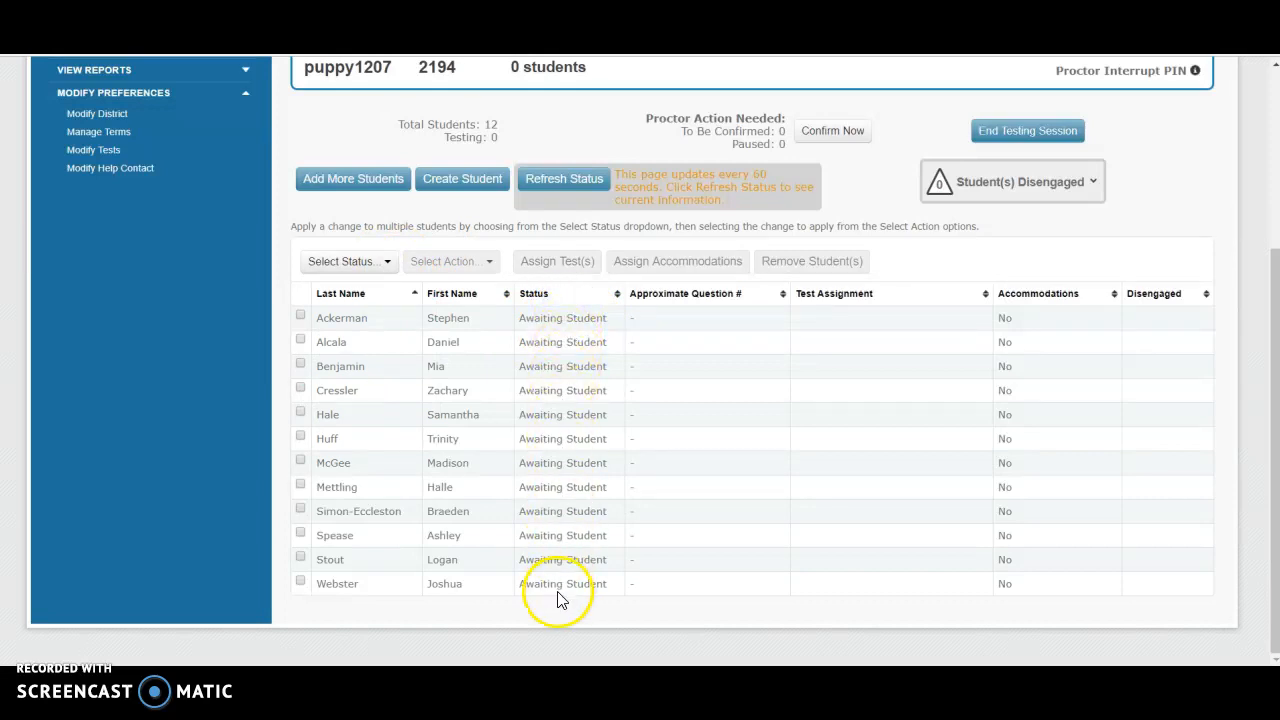
scroll(598, 411, "up", 1)
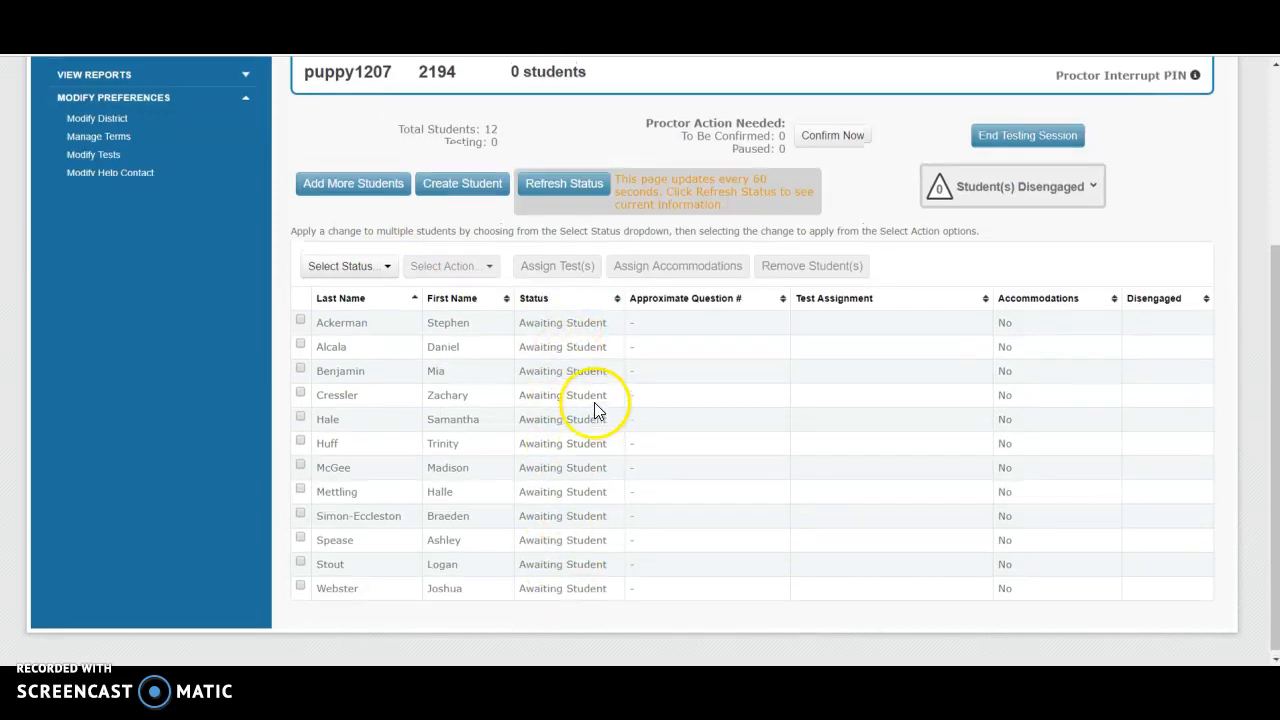
scroll(590, 395, "up", 2)
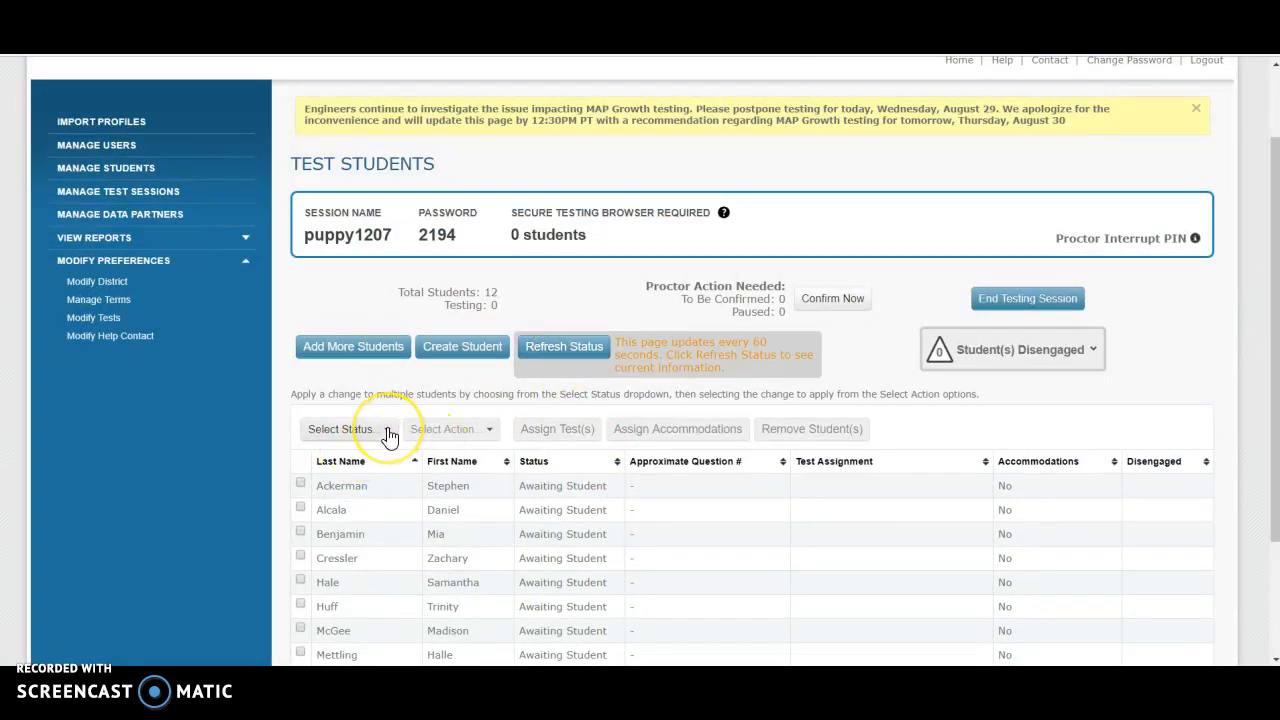
scroll(390, 437, "down", 1)
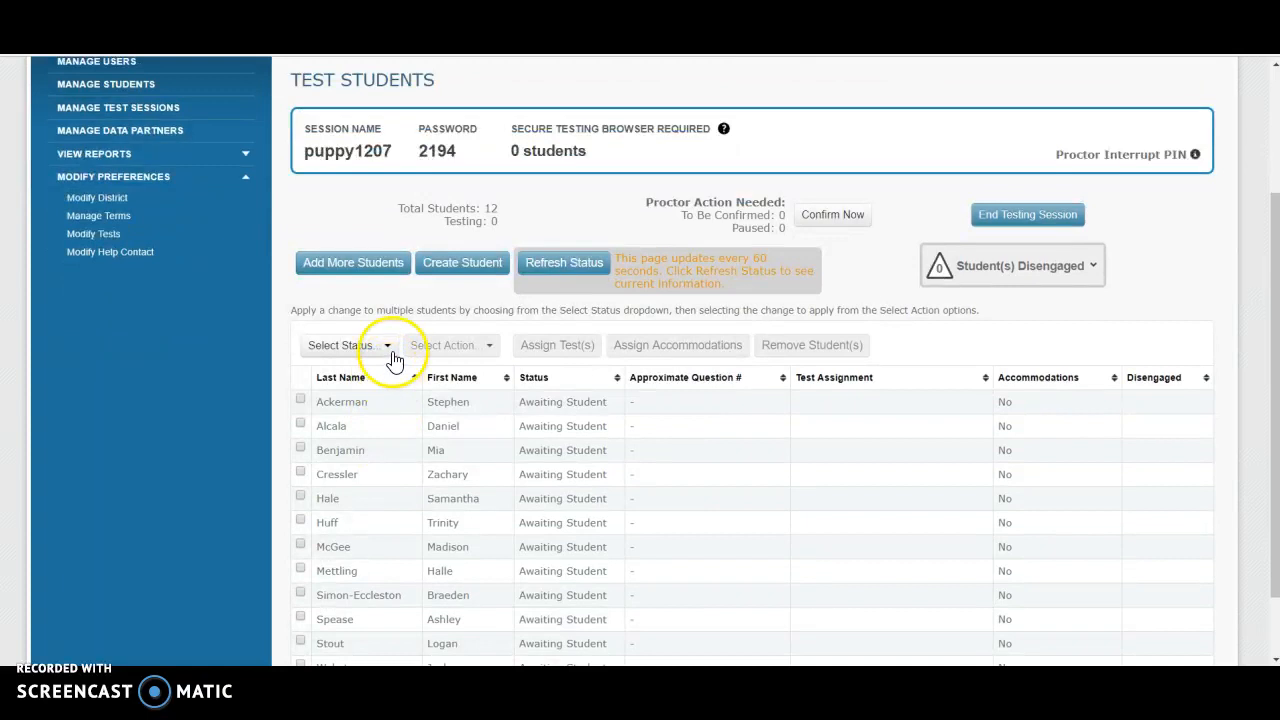
left_click(387, 355)
left_click(352, 414)
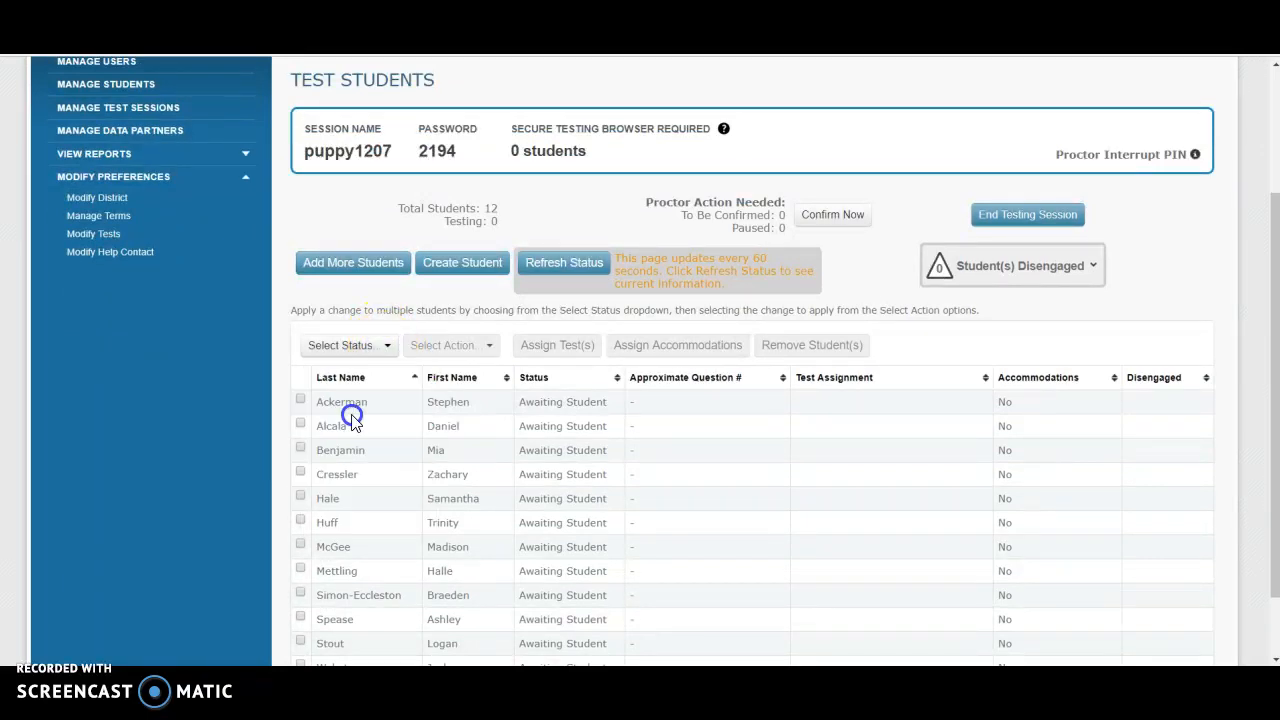
left_click(487, 344)
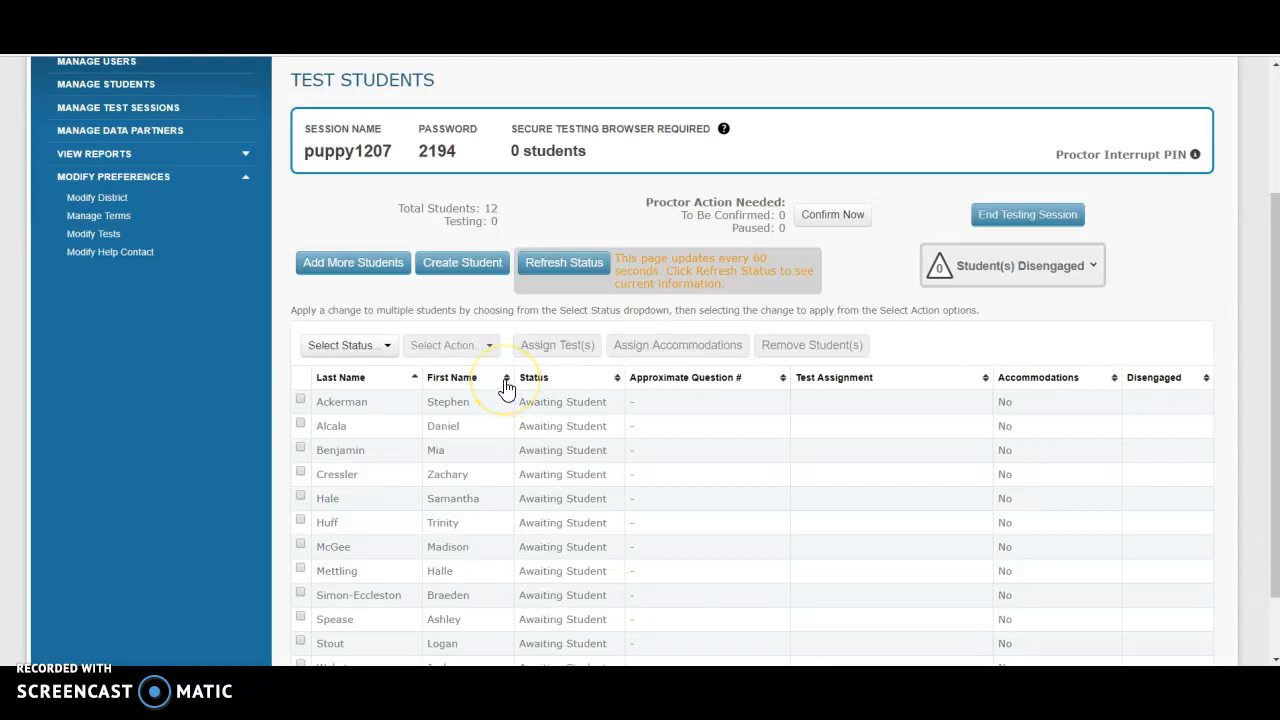
End the testing session, saving it under its existing name for re-use, and display the saved testing sessions
left_click(1012, 222)
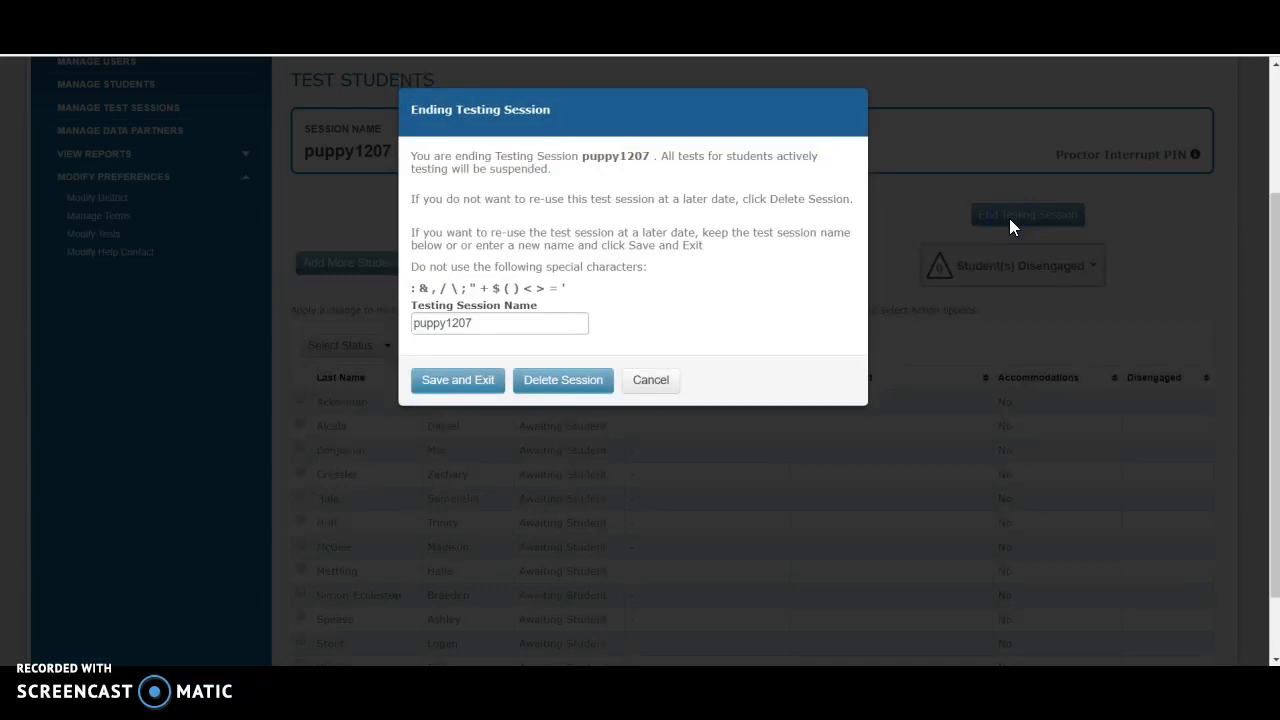
left_click(455, 386)
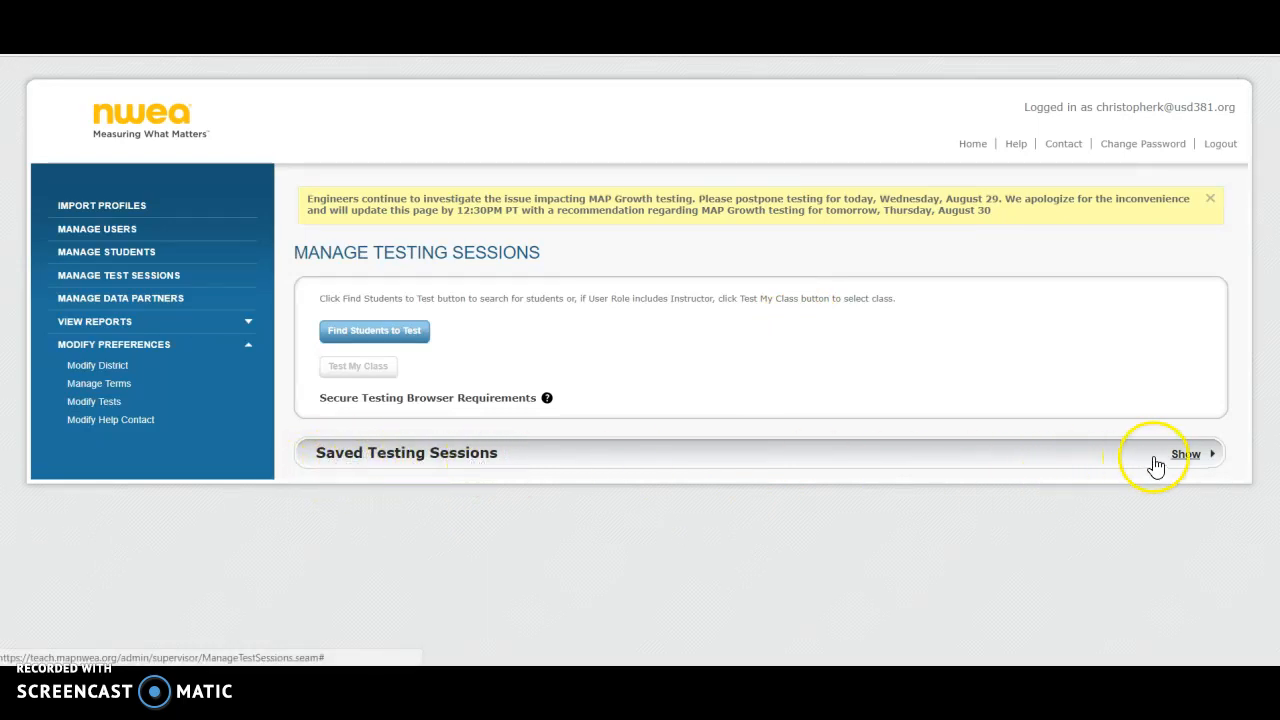
left_click(1187, 455)
scroll(943, 443, "down", 3)
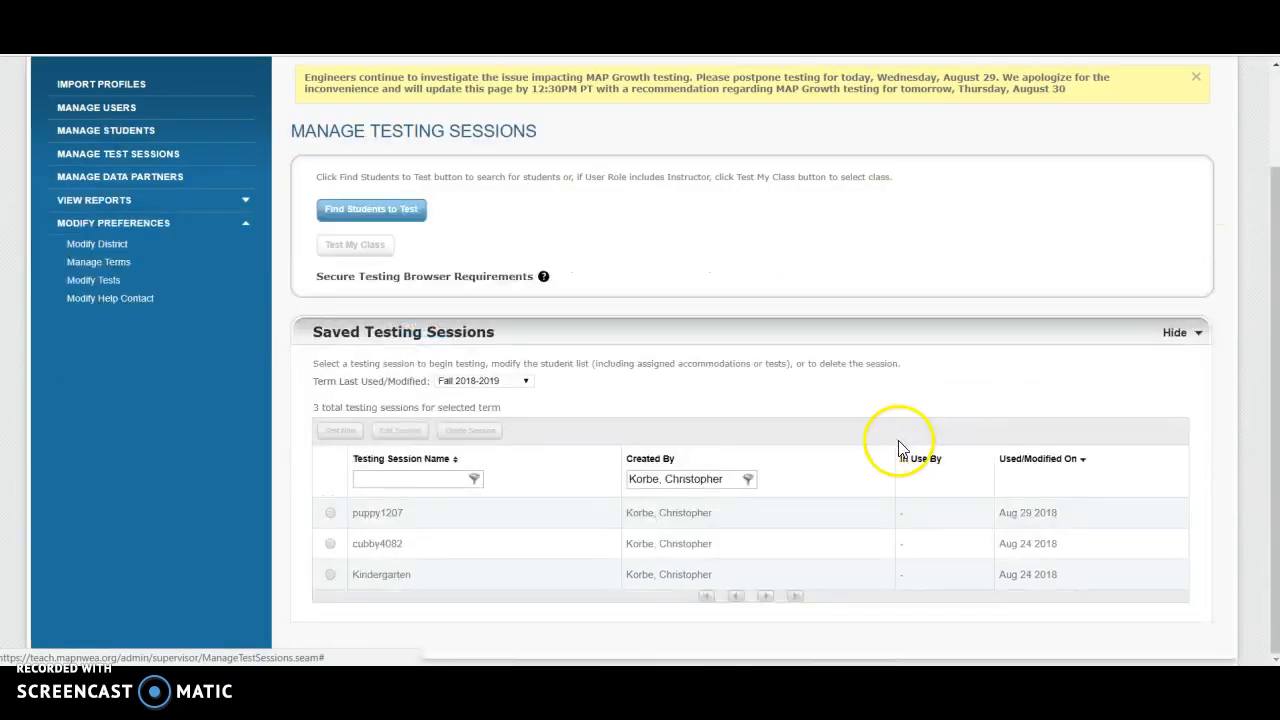
Resume testing with the saved puppy1207 session and view its student list
left_click(331, 516)
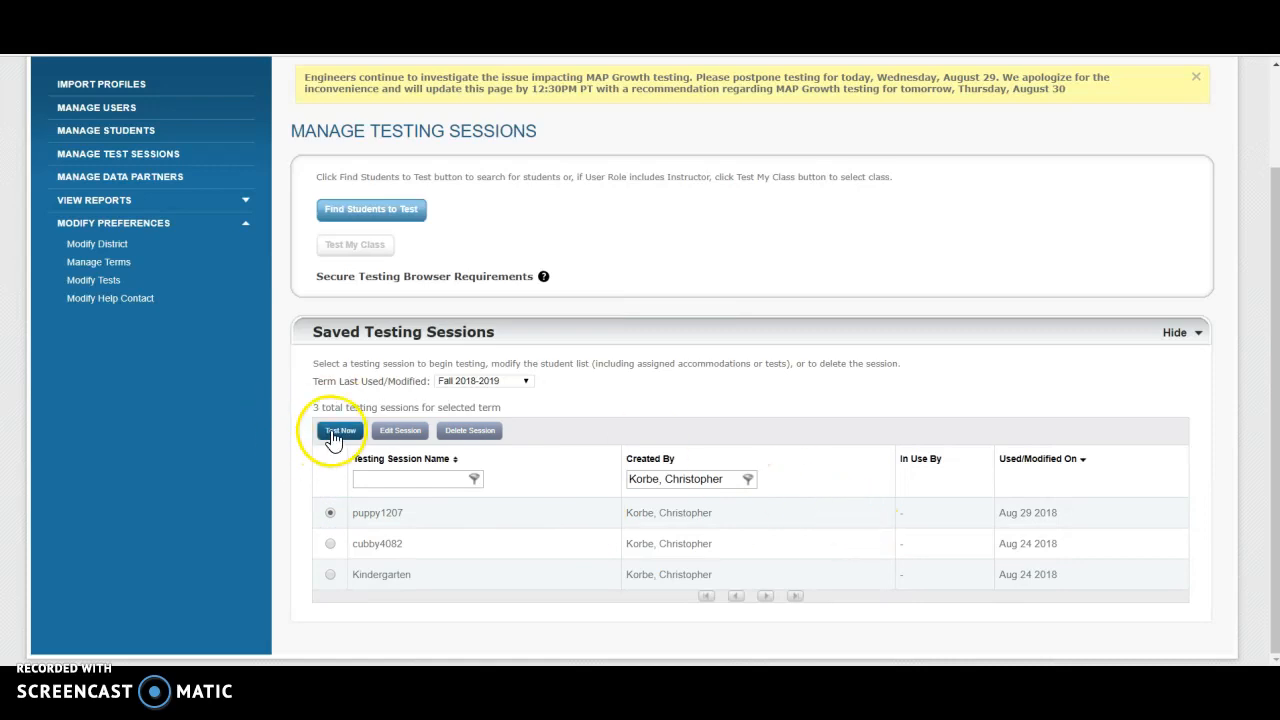
left_click(333, 438)
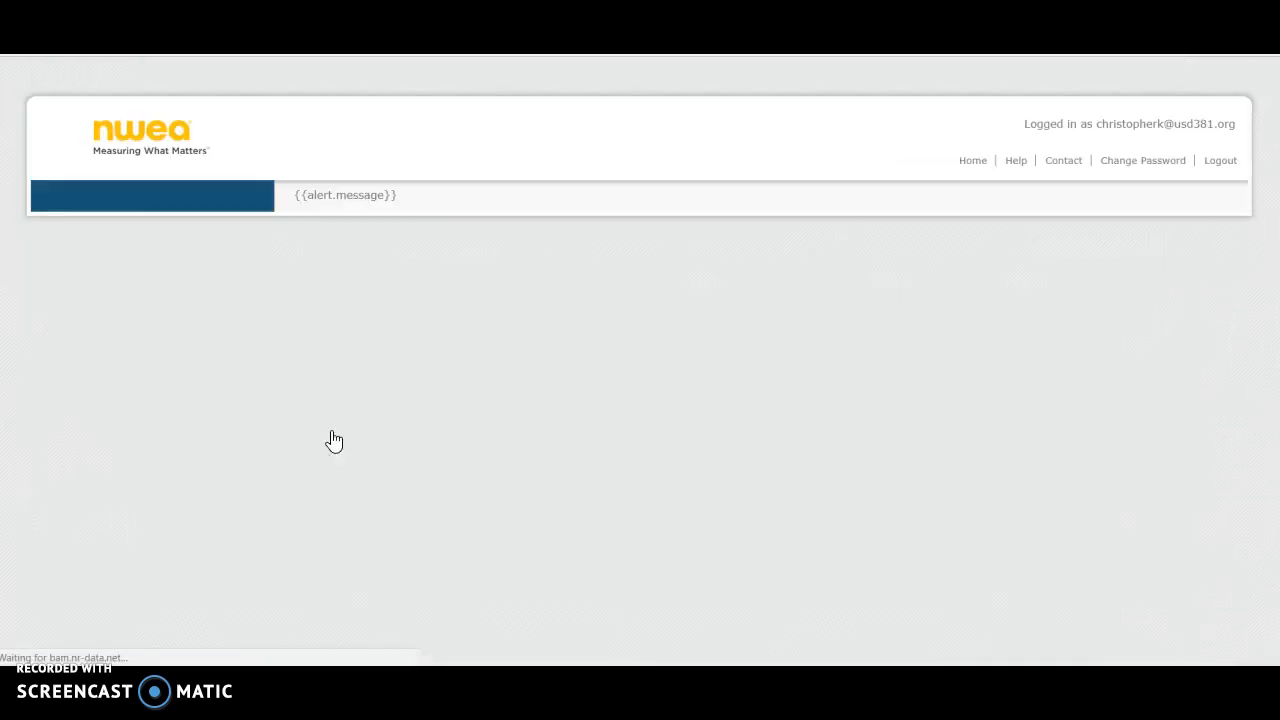
scroll(477, 366, "down", 3)
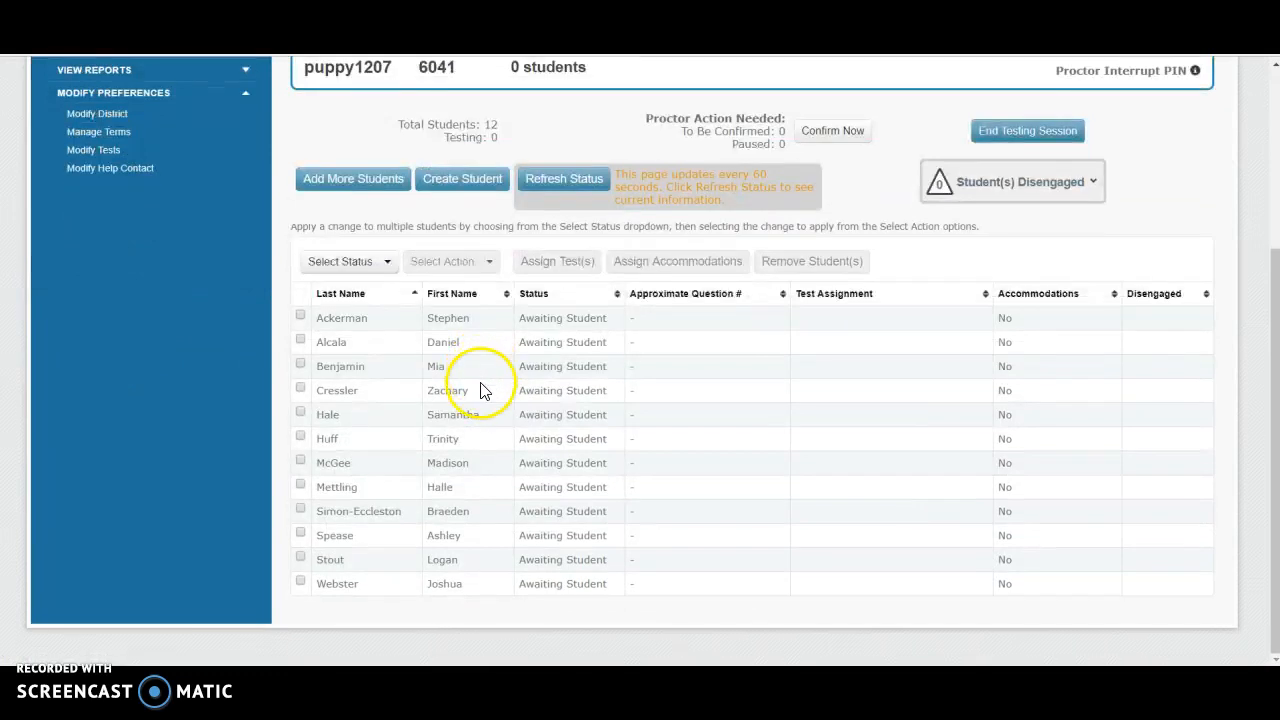